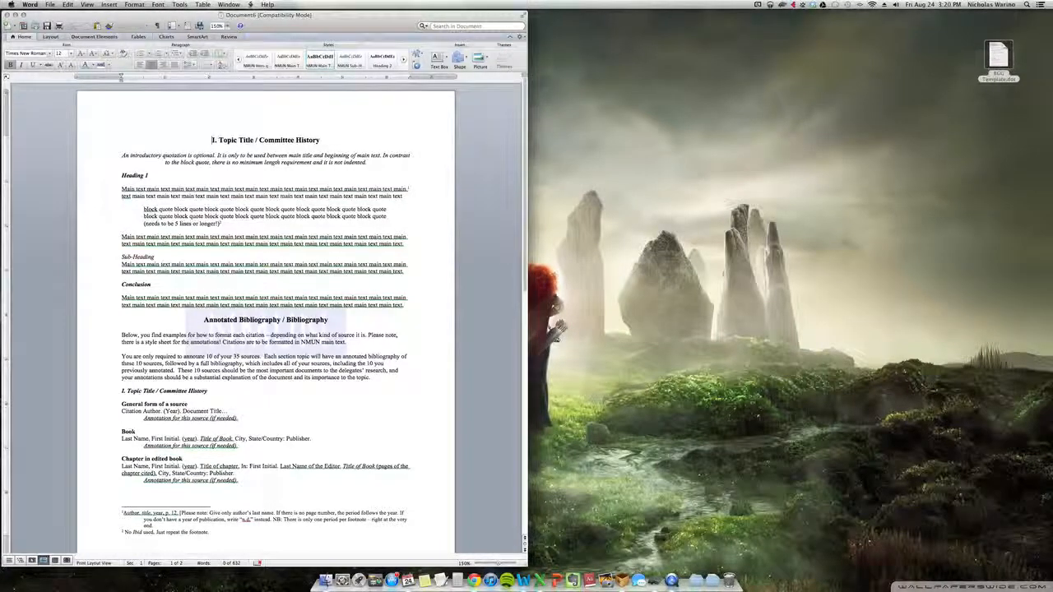
Step: Return to the template document and view the full gallery of NMUN styles for the main title
key("super+Tab")
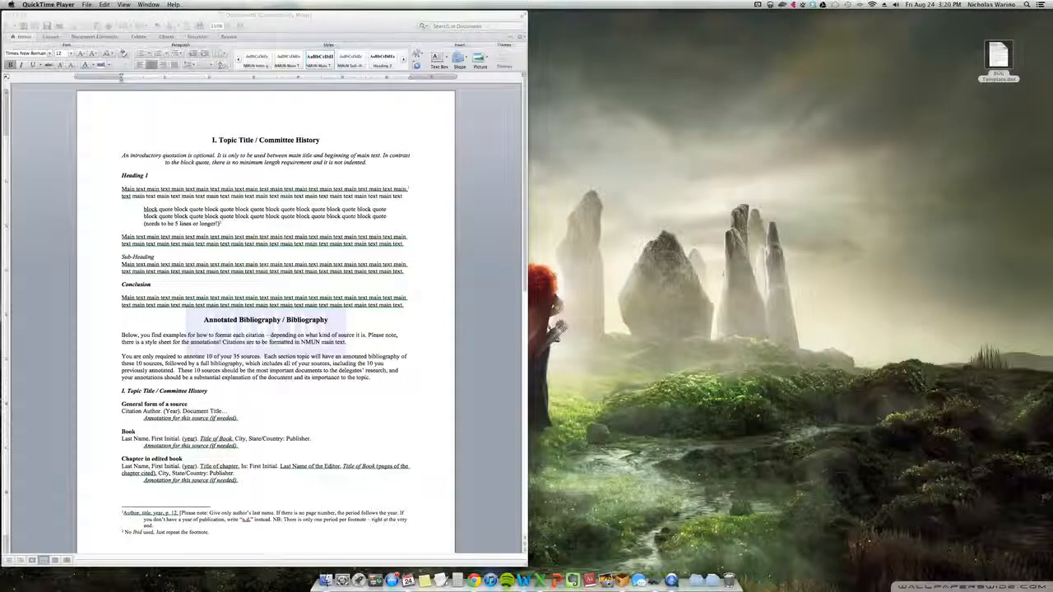
left_click(325, 141)
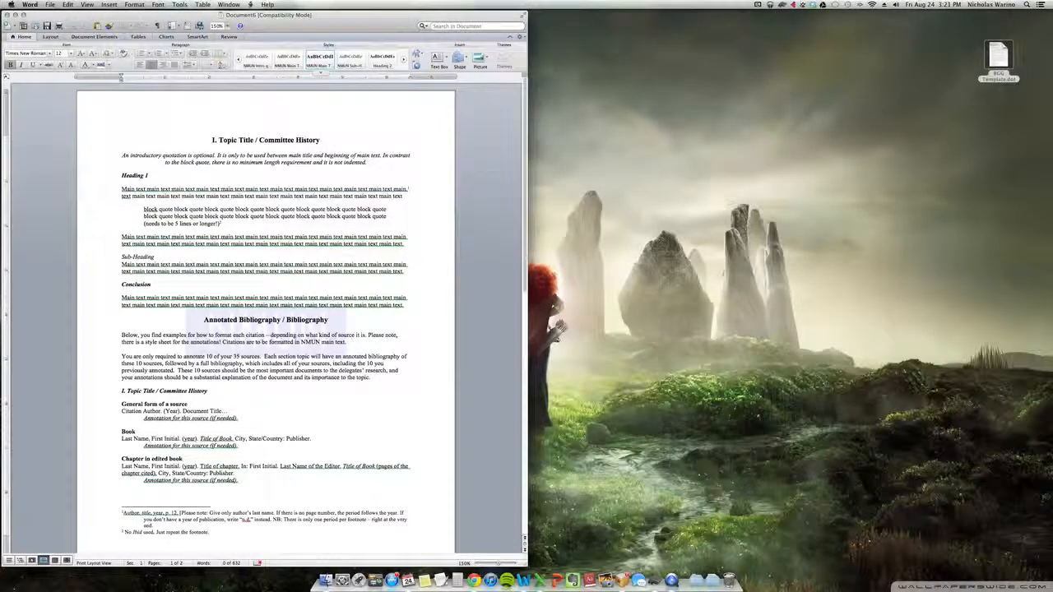
left_click(321, 72)
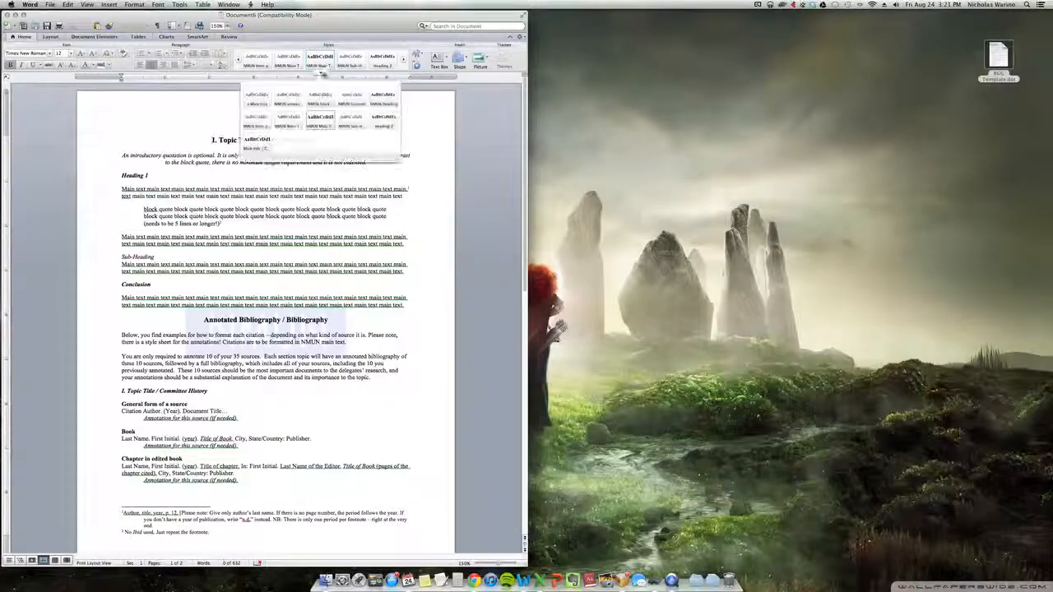
left_click(321, 72)
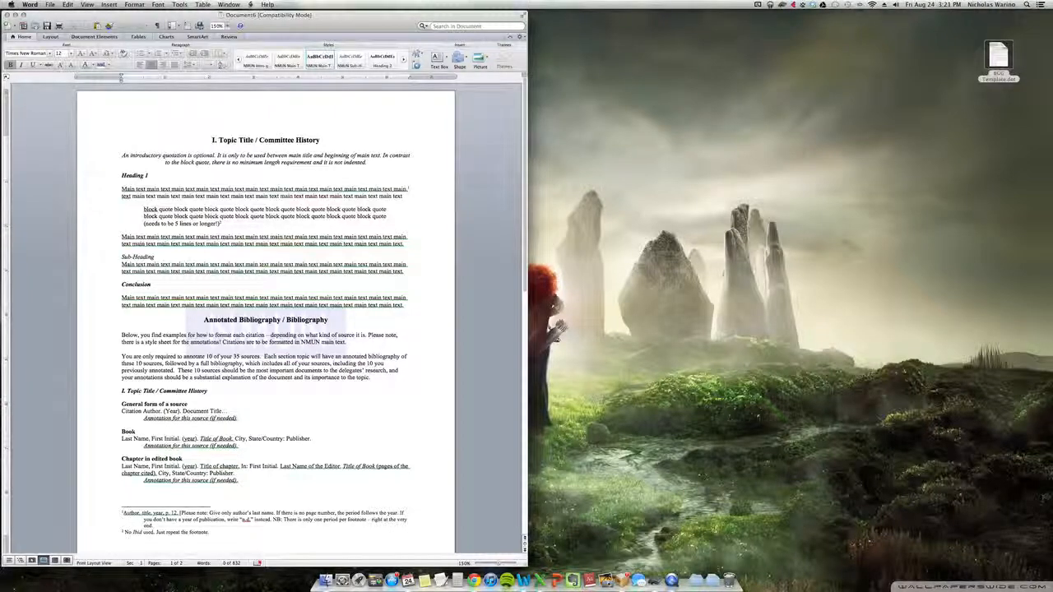
Step: Examine which styles the template uses for the title, introductory quotation, headings and block quote, and look over the bibliography examples
scroll(265, 320, "down", 10)
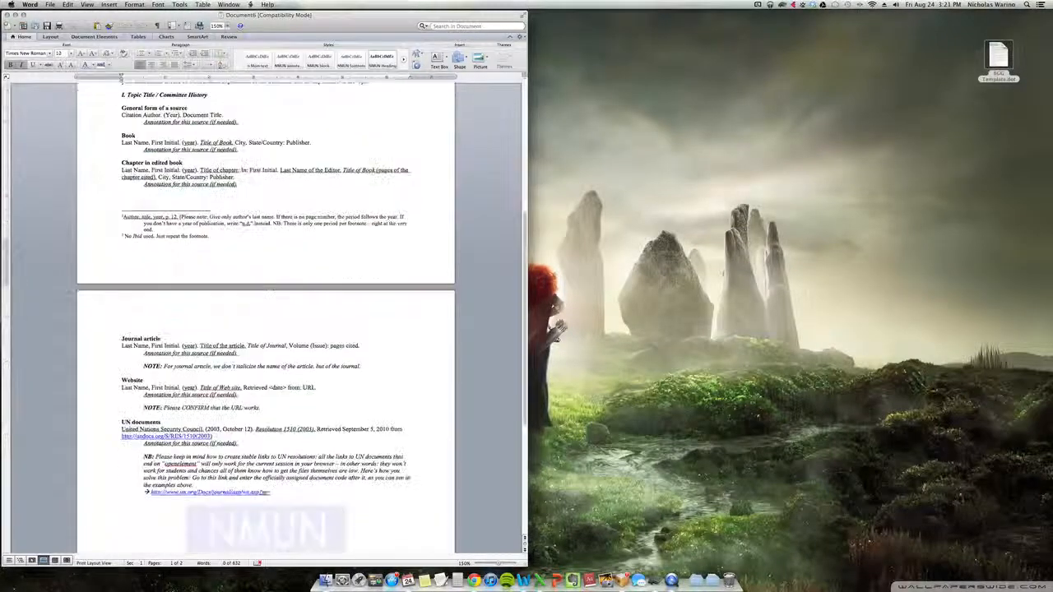
scroll(265, 321, "up", 10)
left_click(149, 176)
scroll(265, 320, "down", 10)
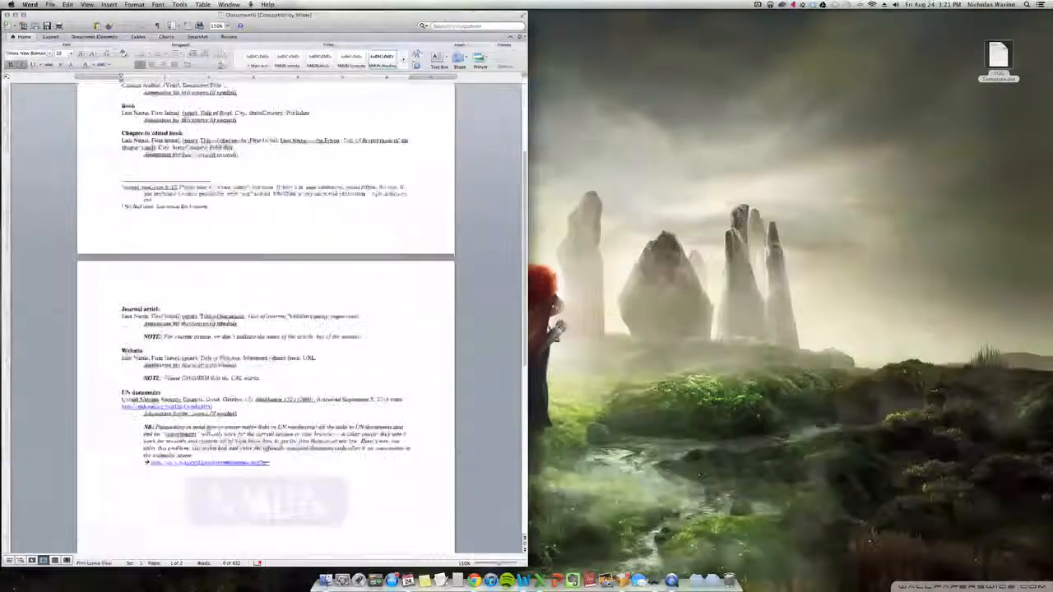
scroll(265, 321, "up", 4)
scroll(265, 320, "up", 6)
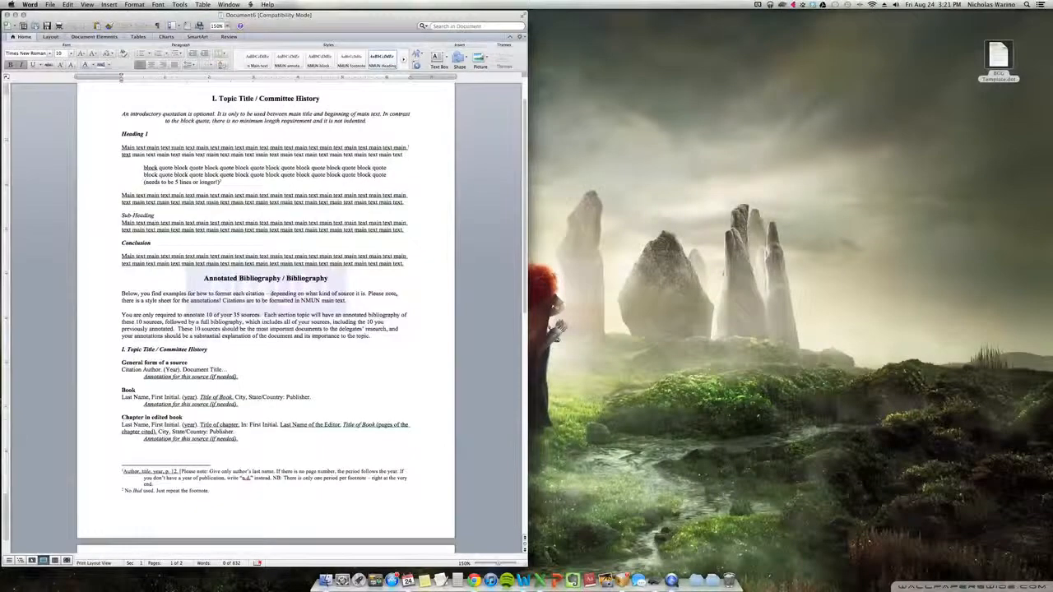
left_click(274, 139)
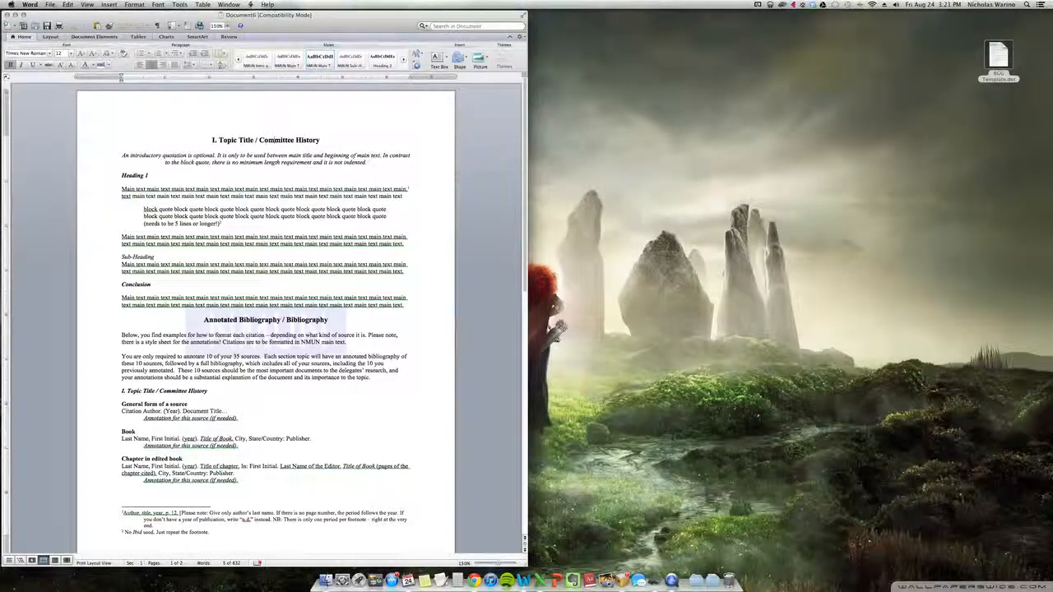
key("Down")
key("Down")
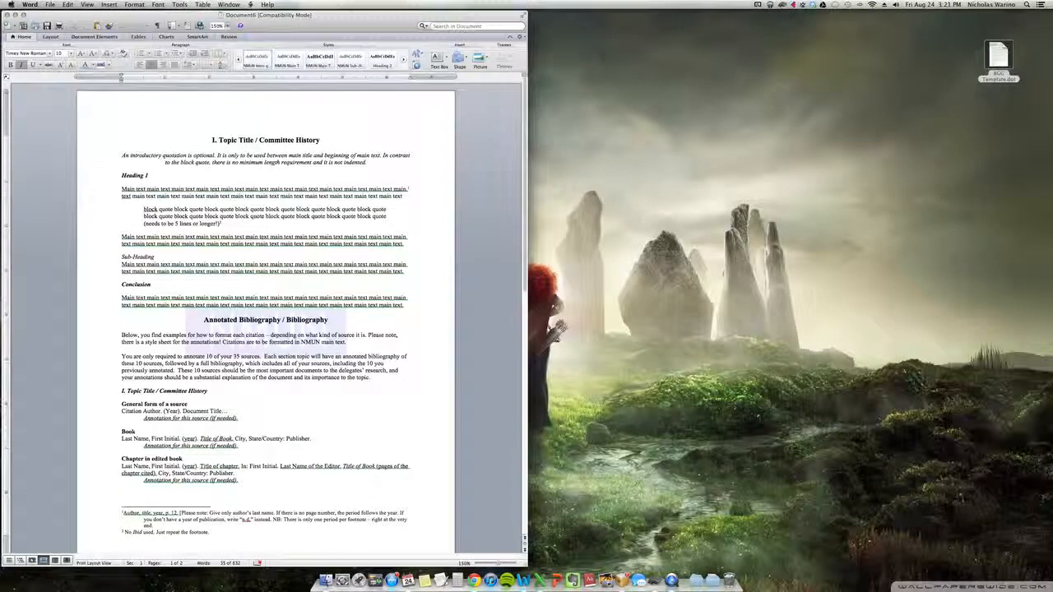
left_click(208, 217)
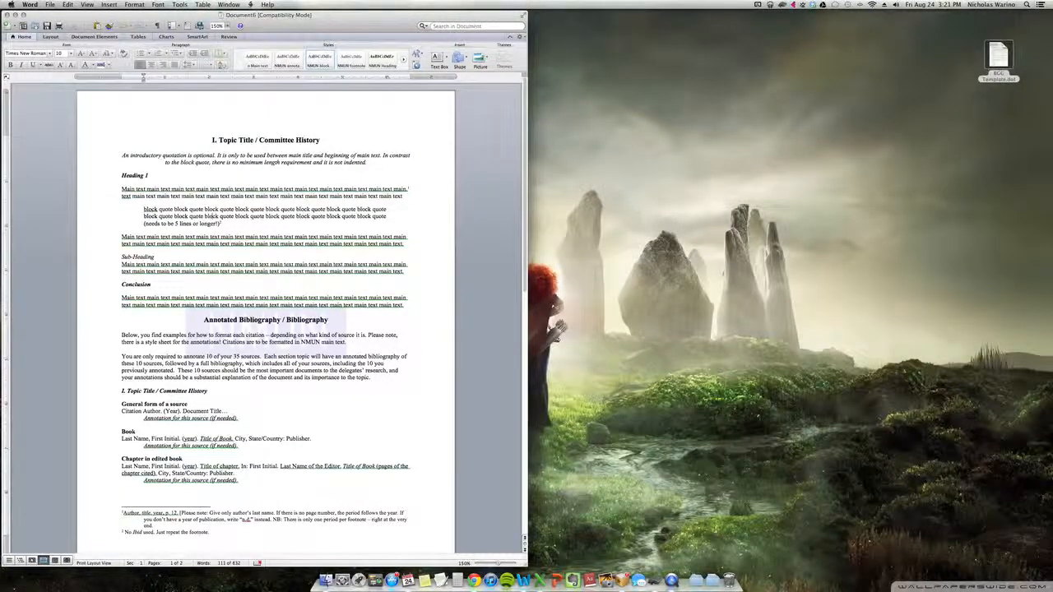
scroll(265, 321, "down", 10)
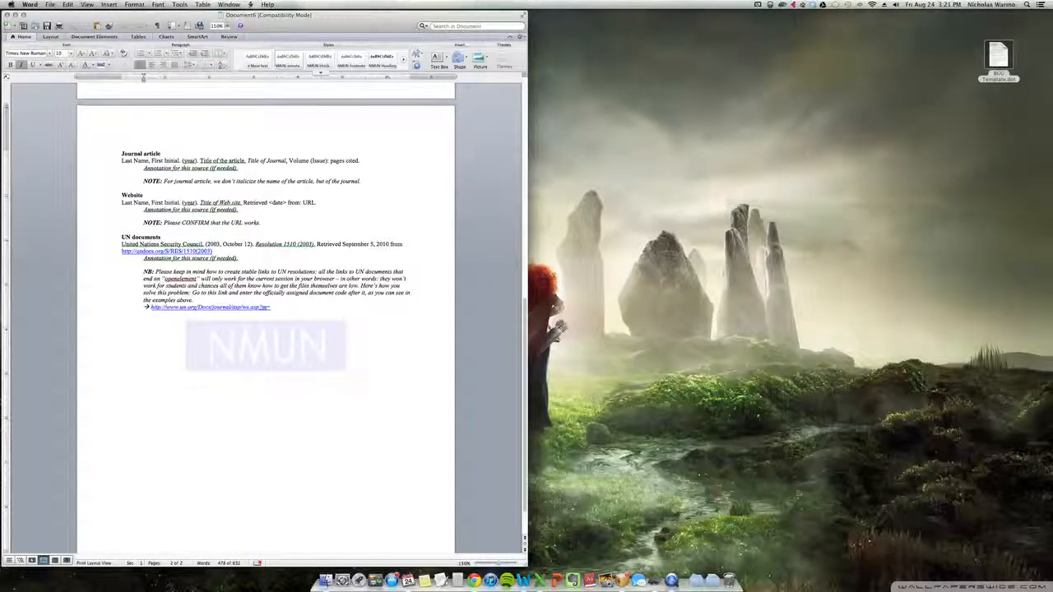
scroll(186, 168, "up", 10)
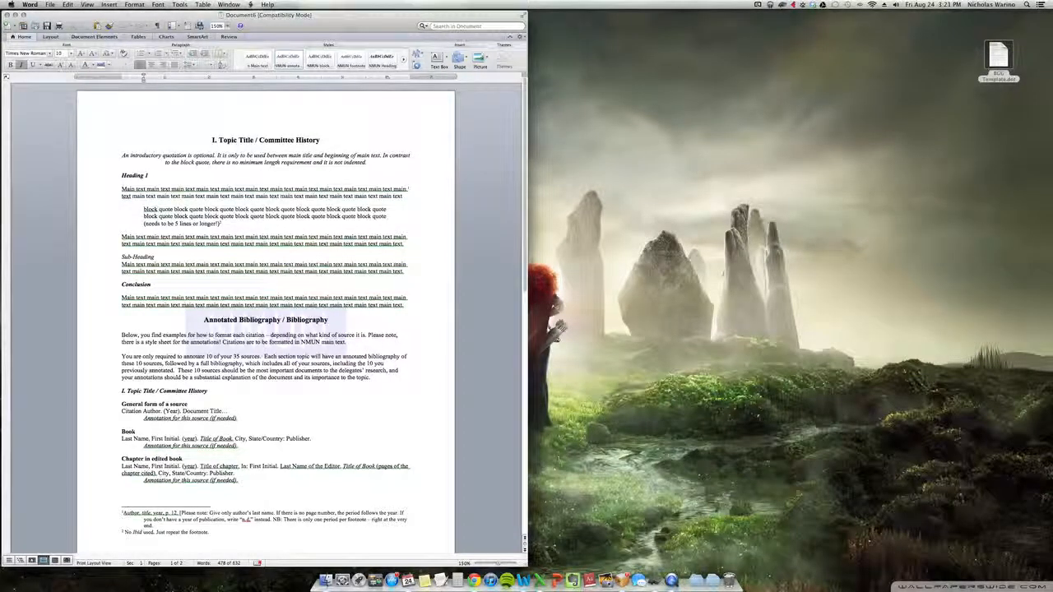
Step: Add the line "New Section Here" below the Conclusion paragraph and select it
left_click(404, 304)
key("Return")
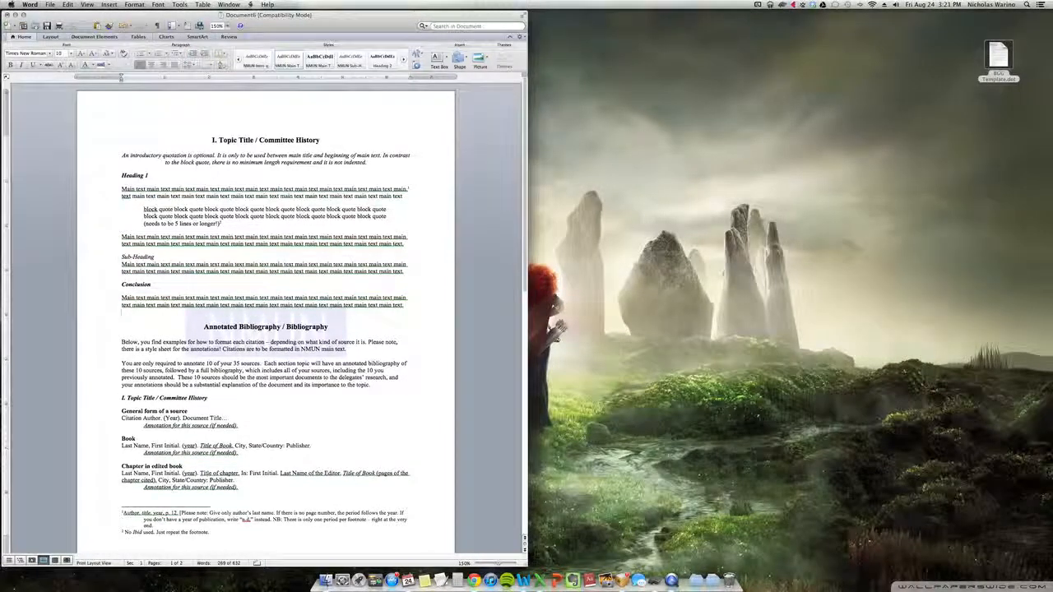
type("New Section Here")
key("shift+Home")
Step: Try direct bold and italic formatting on the "New Section Here" line, and undo both changes
key("super+b")
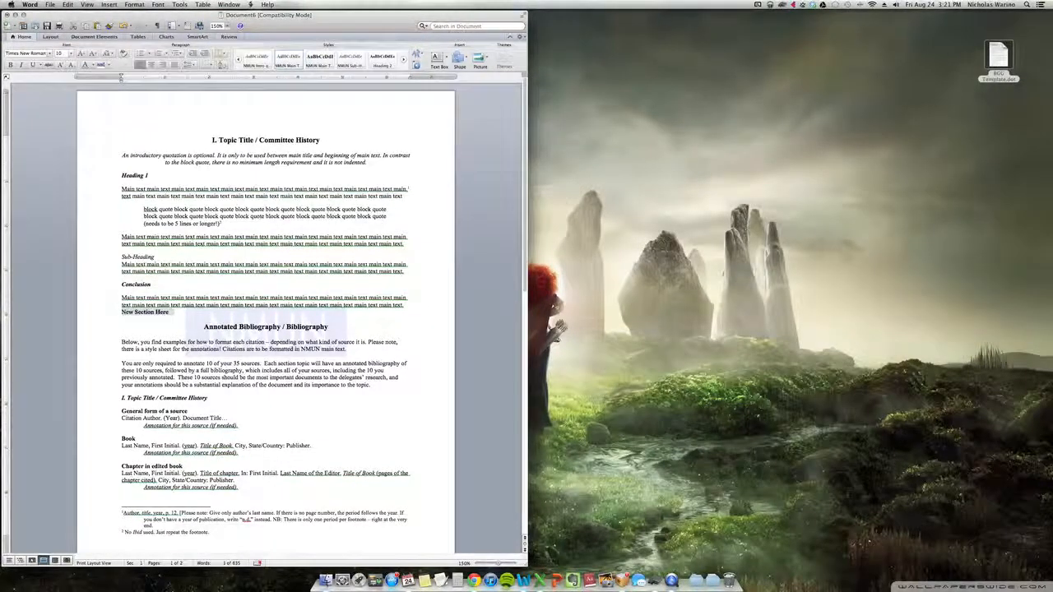
key("super+i")
key("super+z")
key("super+z")
Step: Apply the NMUN Heading style to the "New Section Here" line
left_click(320, 73)
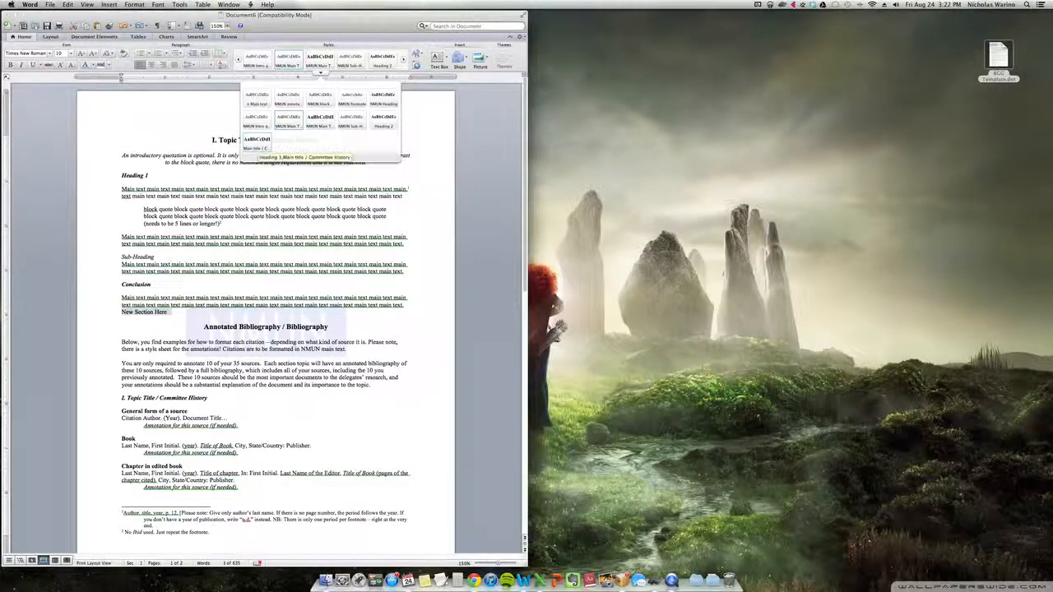
left_click(382, 100)
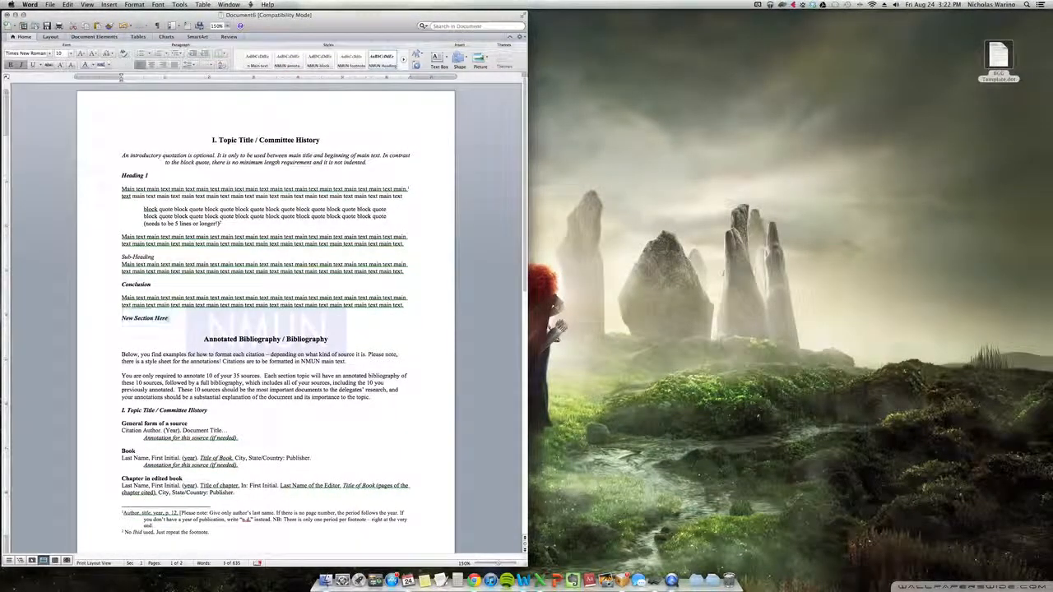
key("Right")
Step: Add the filler line "Maiosdjfoasidufoauidfasd" below the new heading and apply the Main text style to it
key("Return")
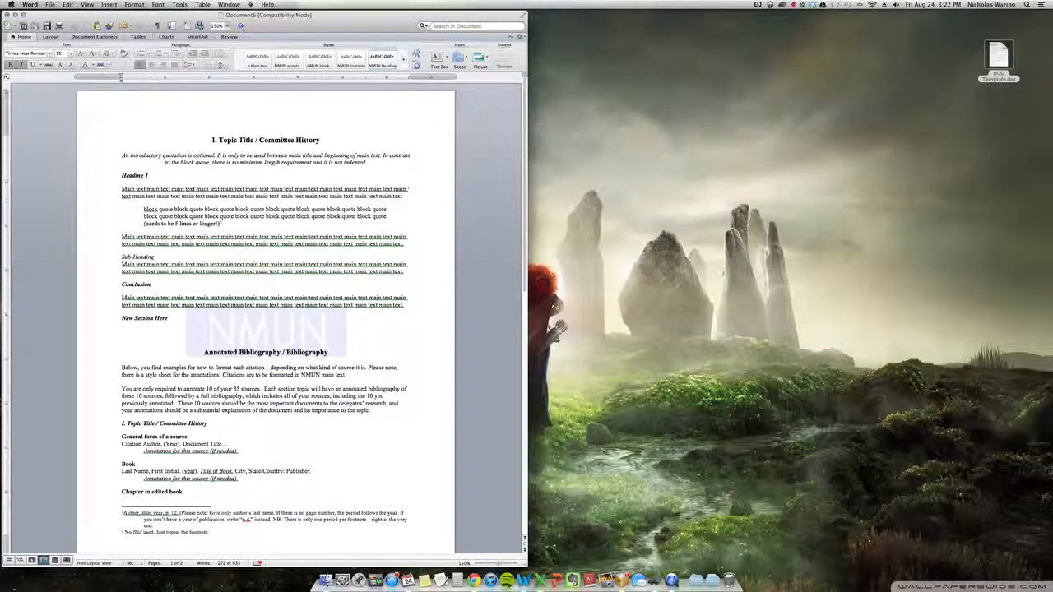
type("Maiosdjfoasidufoauidfasd")
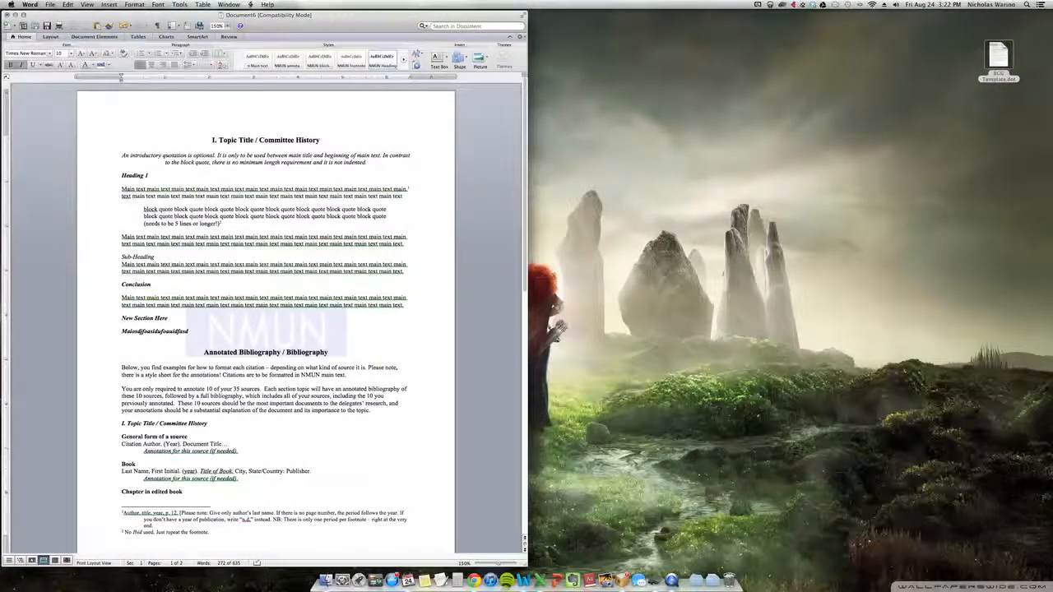
key("shift+Home")
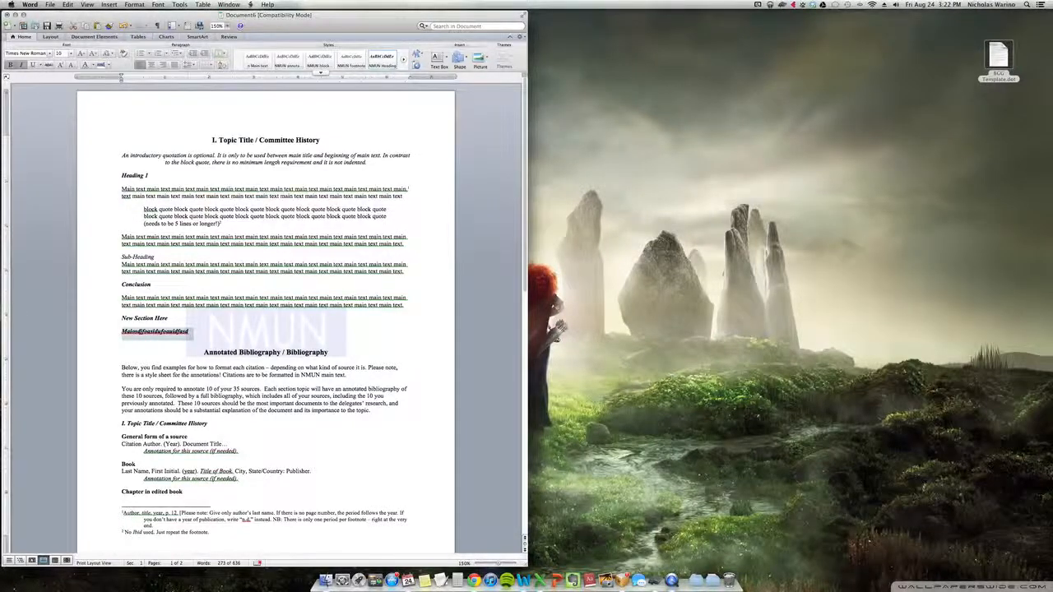
left_click(258, 59)
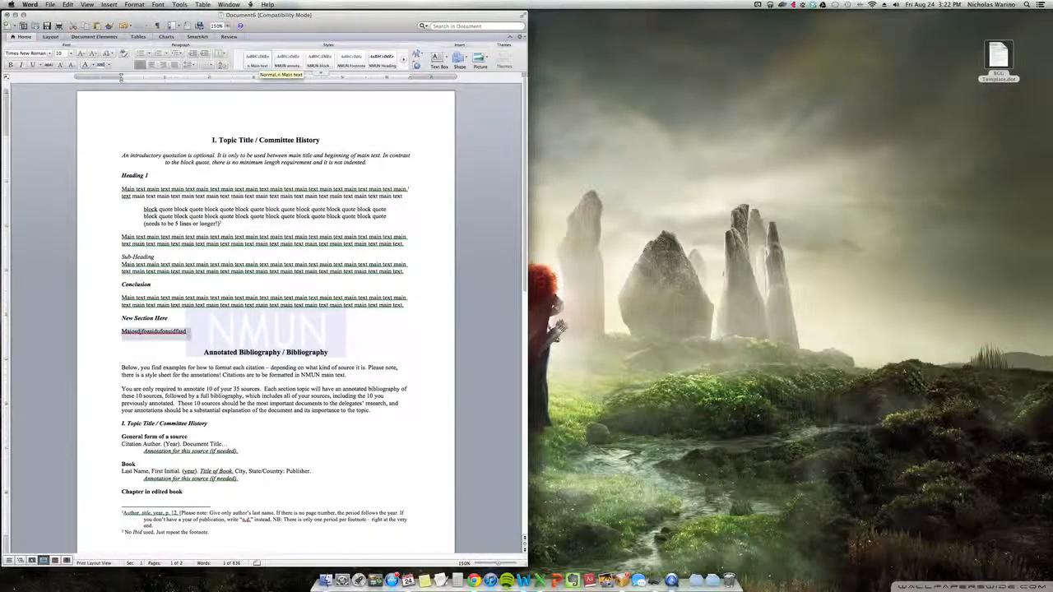
Step: Insert a footnote at the end of the new section's filler line with the text "asdfasdfasdfadsfasdfasdfasdf"
left_click(198, 331)
scroll(265, 321, "down", 1)
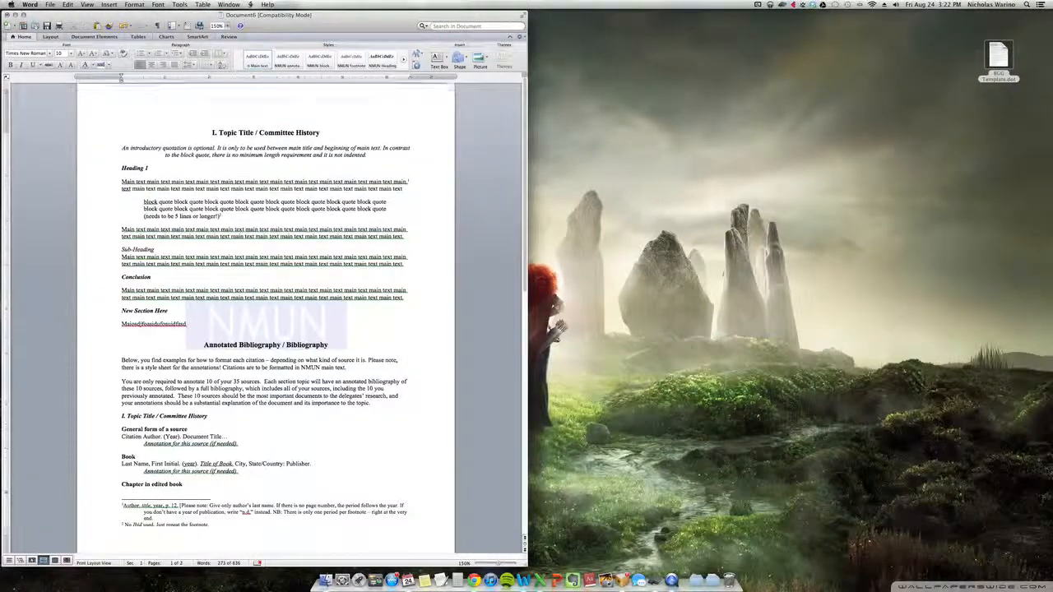
scroll(266, 313, "down", 3)
scroll(265, 312, "down", 10)
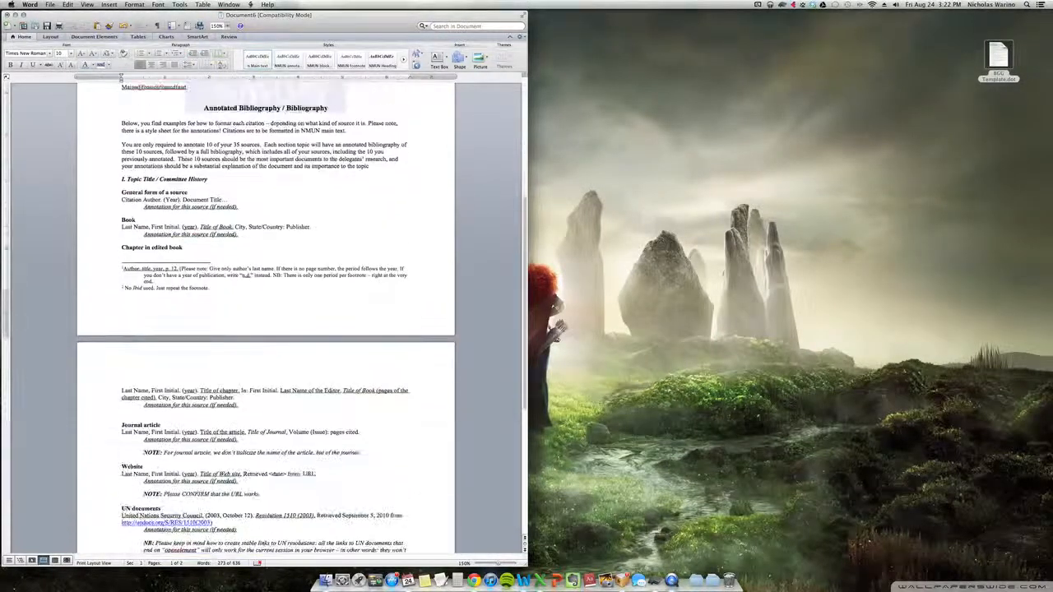
scroll(265, 312, "up", 10)
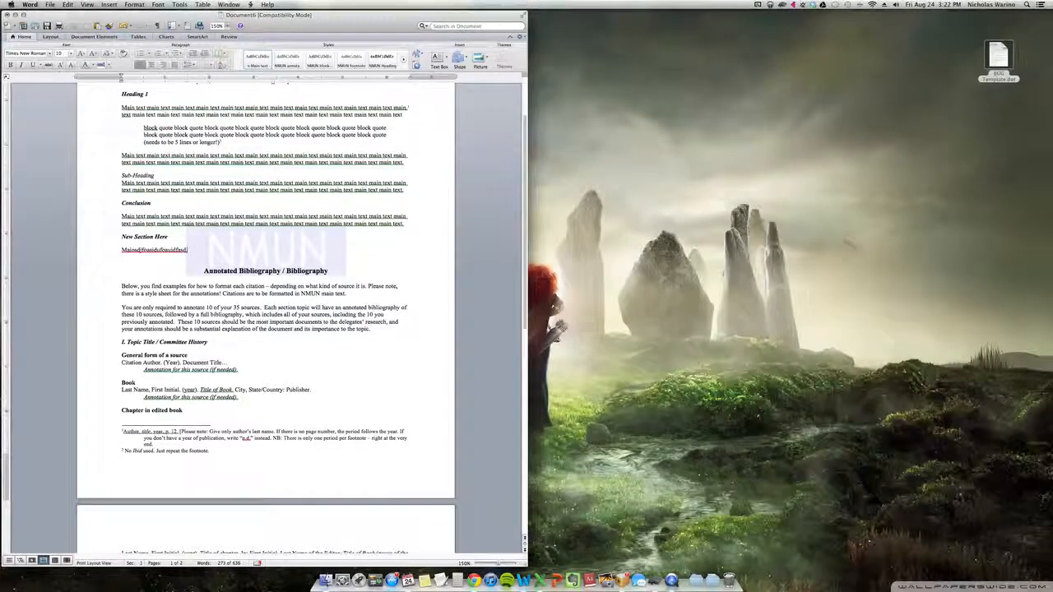
key("super+alt+f")
type("asdfasdfasdfadsfasdfasdfasdf")
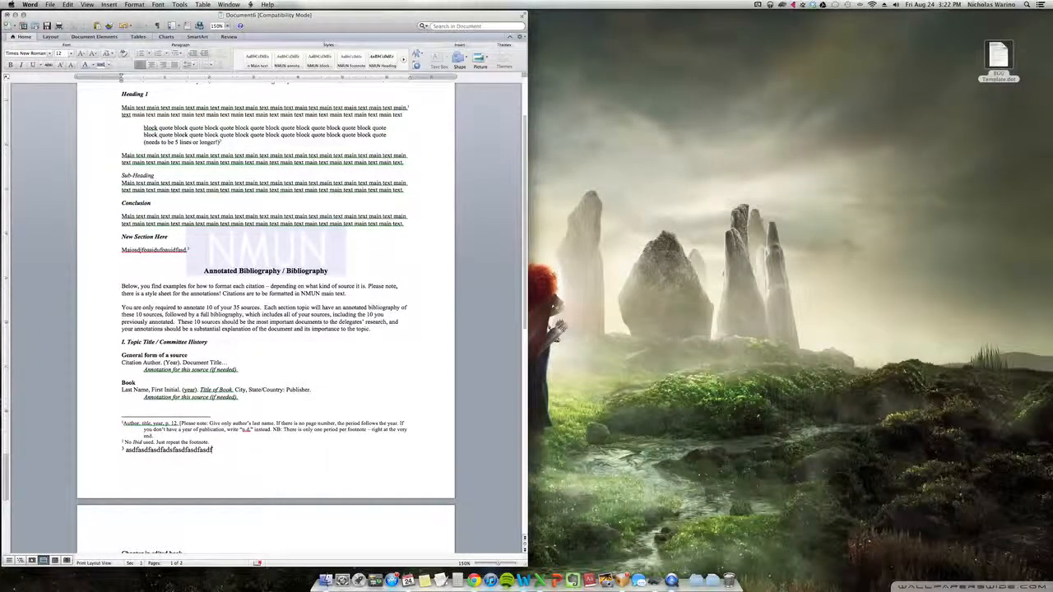
Step: Apply the NMUN footnote style to the newly added third footnote
left_click_drag(212, 450, 121, 422)
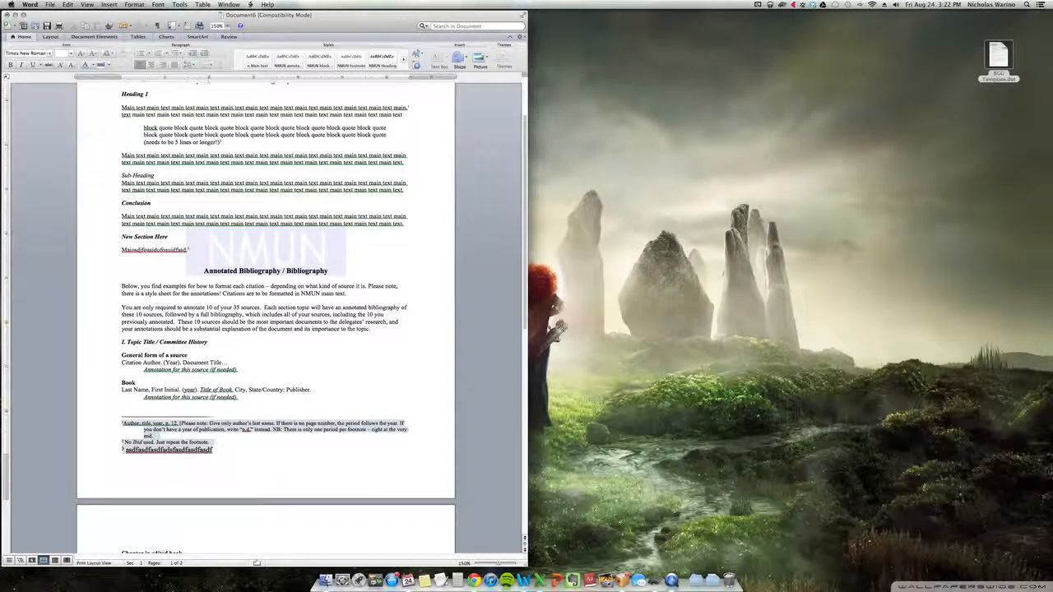
left_click(213, 450)
left_click_drag(213, 450, 122, 449)
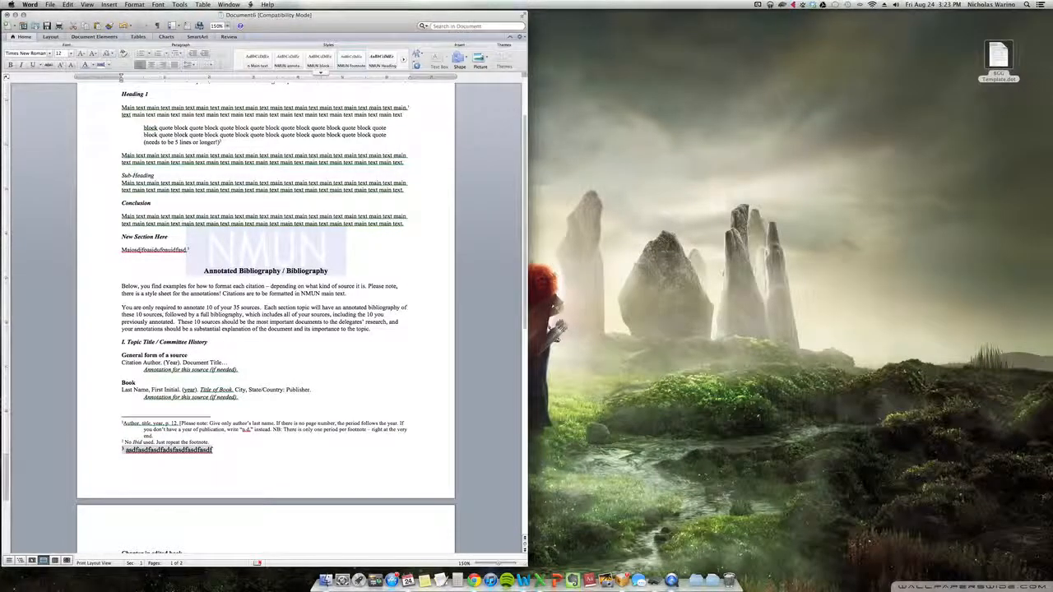
left_click(351, 59)
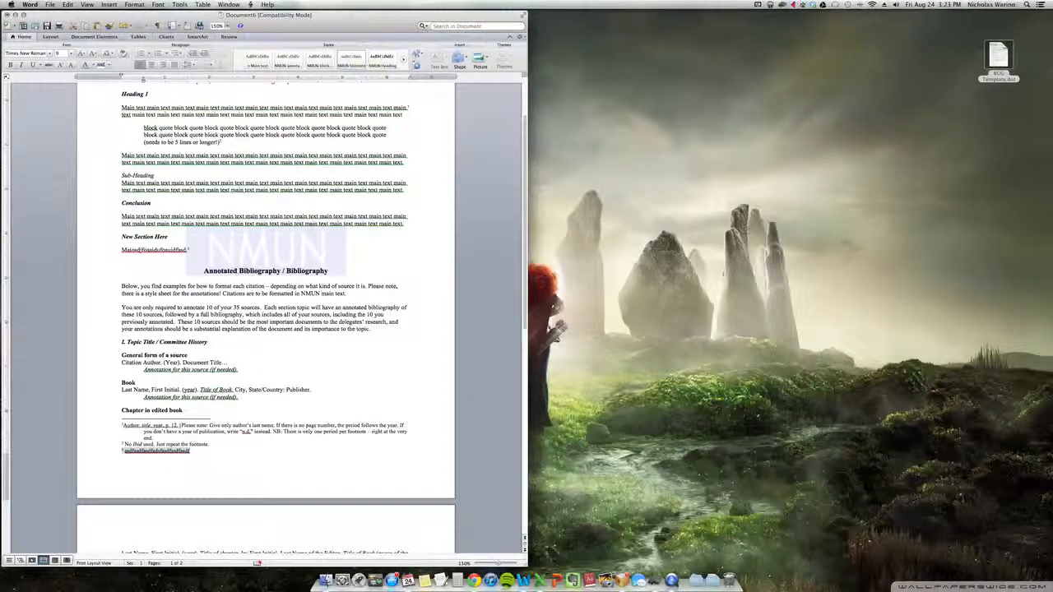
left_click(209, 444)
Step: Insert another footnote after the existing one in the new section with the text "sdfasdfasfdasfd", and apply the NMUN footnote style to all footnotes
left_click(188, 249)
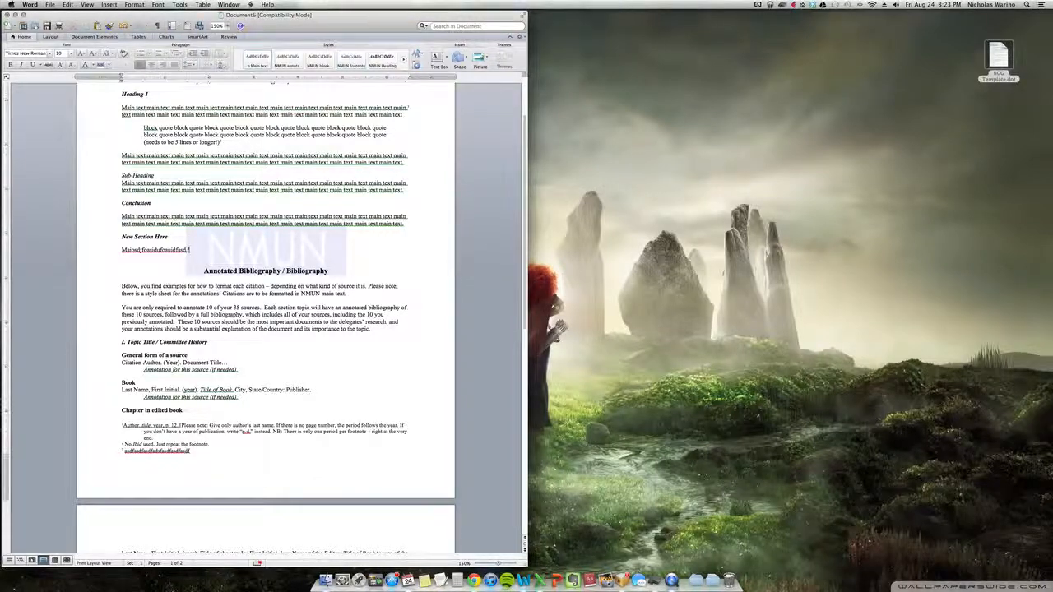
key("super+alt+f")
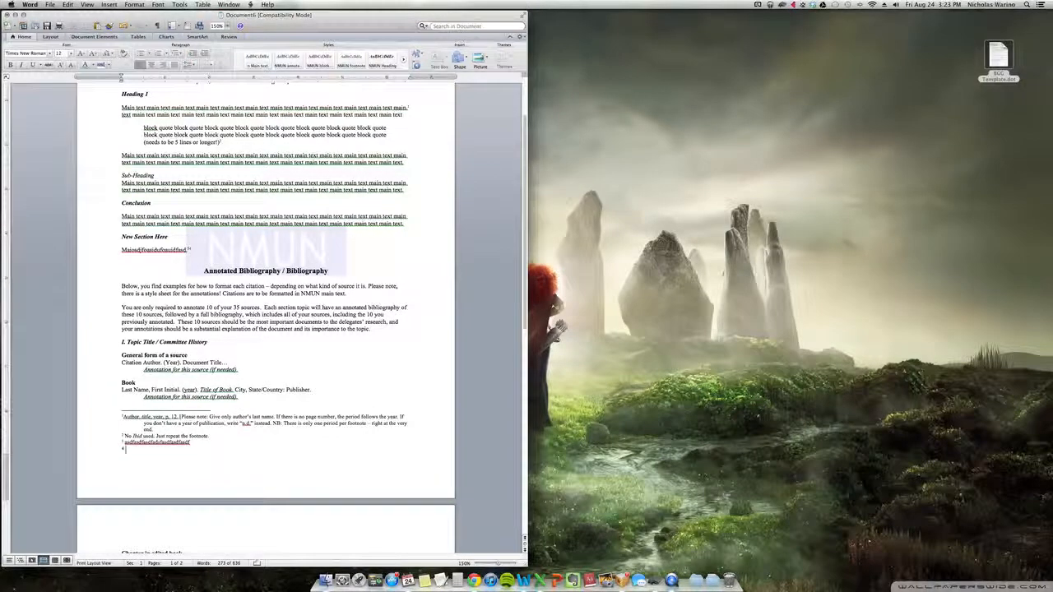
type("sdfasdfasfdasfd")
key("super+a")
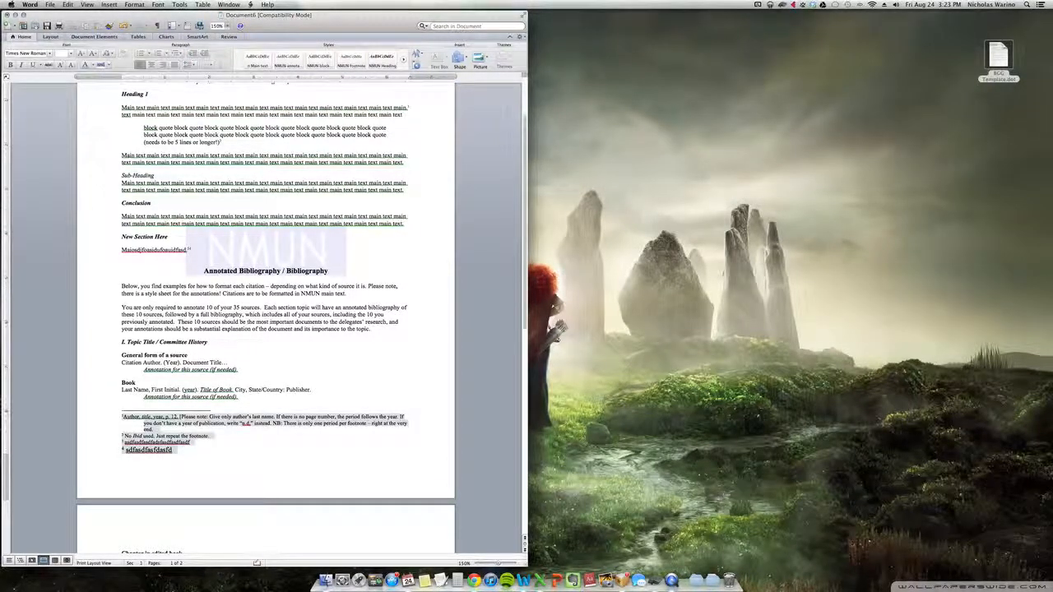
left_click(351, 60)
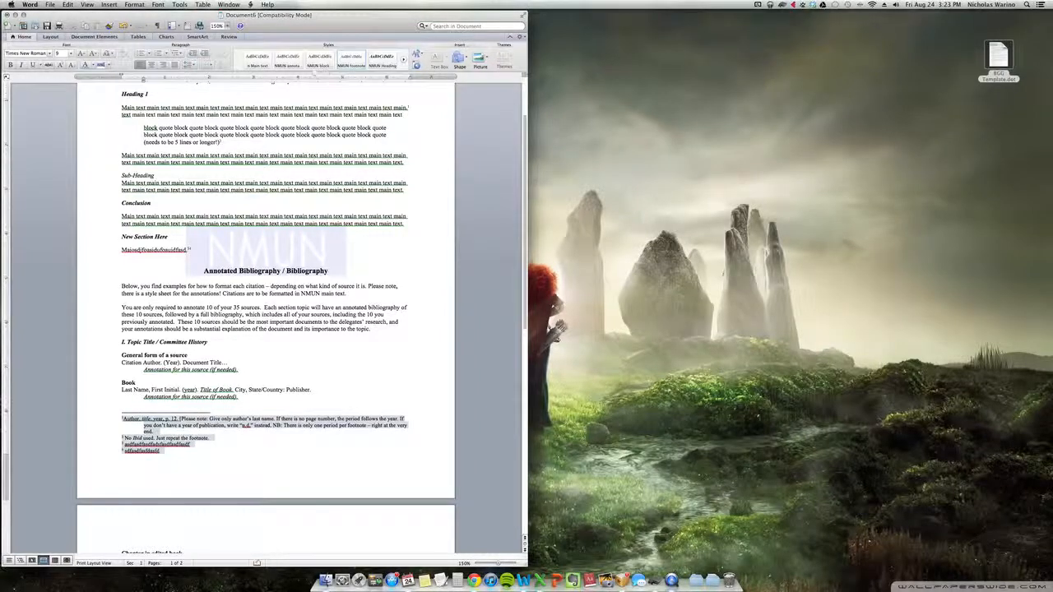
left_click(161, 450)
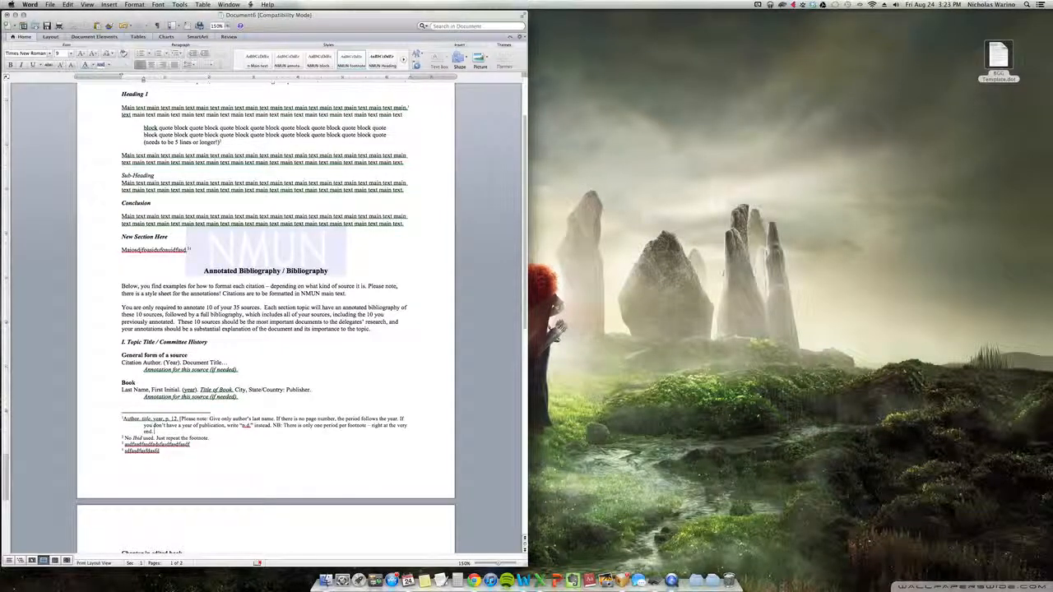
Step: Capitalize the first letter of the third footnote's text
left_click(211, 438)
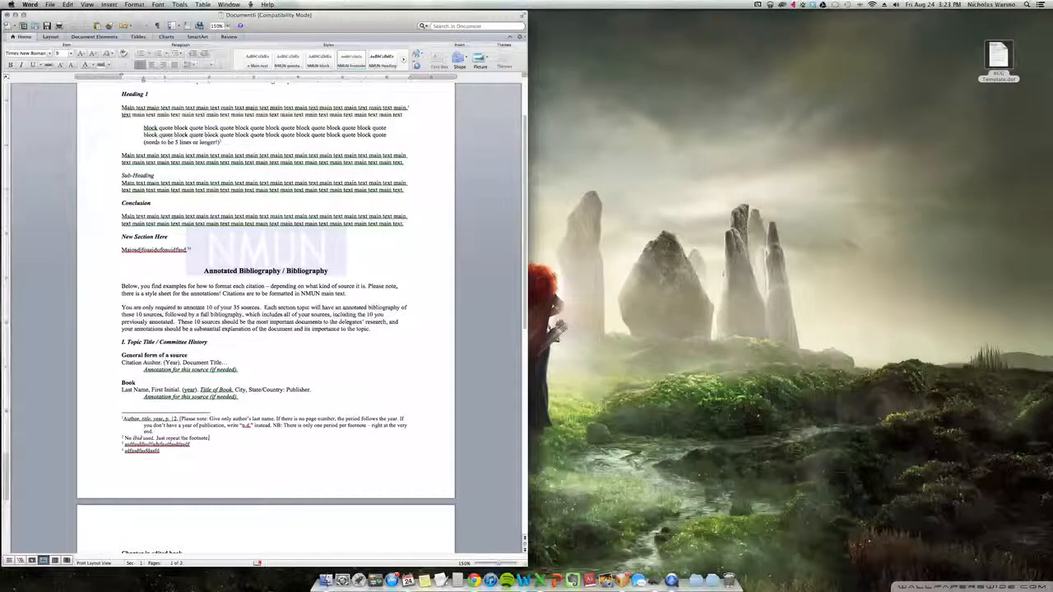
left_click(129, 445)
key("BackSpace")
type("A")
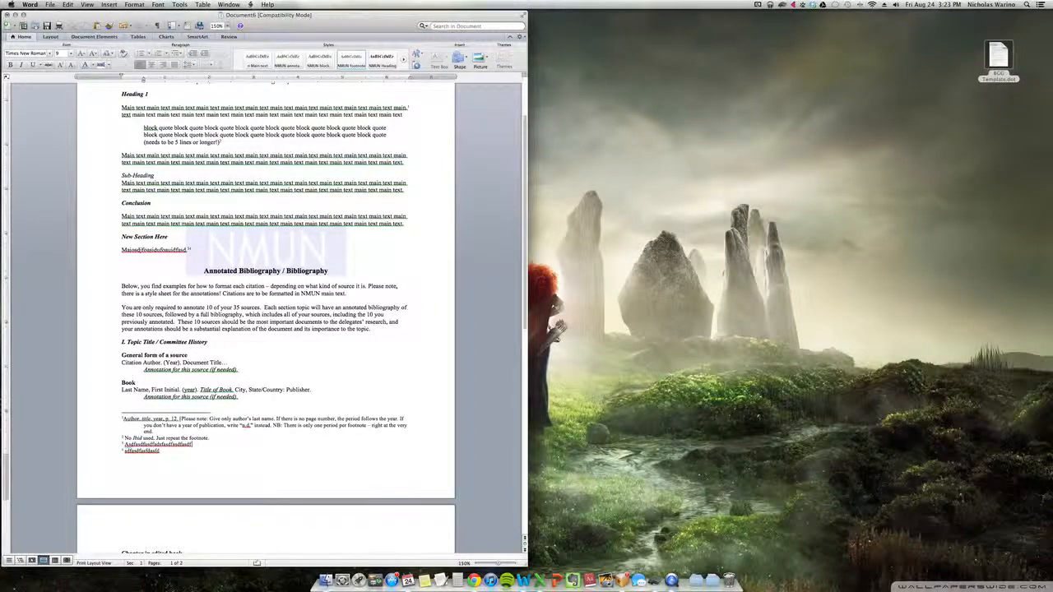
Step: Copy the third footnote's filler text and paste it repeatedly after itself to lengthen the footnote
double_click(129, 444)
key("super+c")
key("Right")
key("super+v")
key("super+v")
key("super+v")
key("super+v")
key("super+v")
key("super+v")
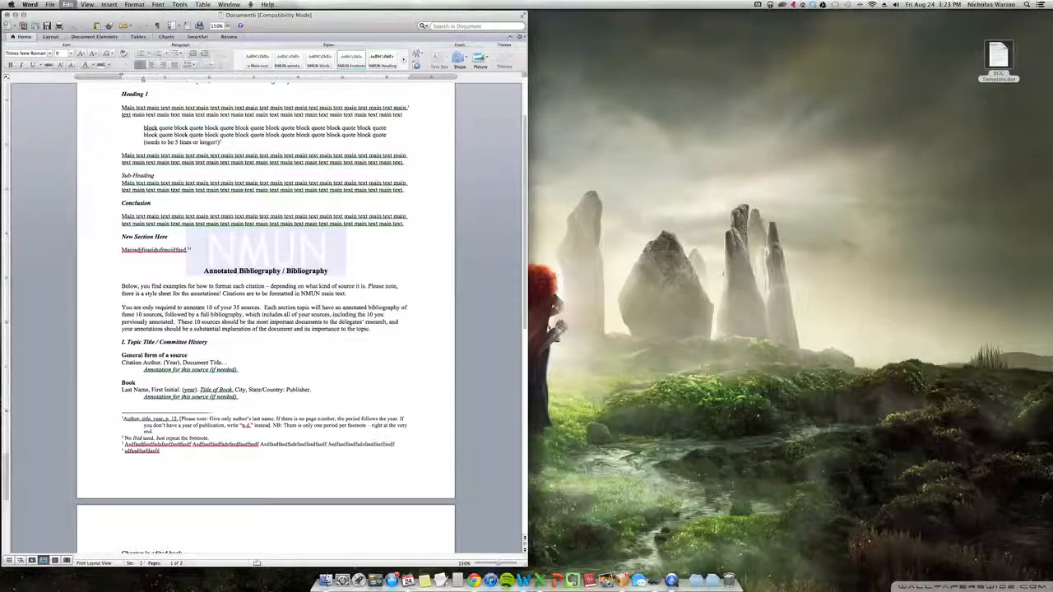
Step: Paste more copies of the filler text into the third footnote until it spans four lines
key("super+v")
key("super+v")
key("super+v")
key("super+v")
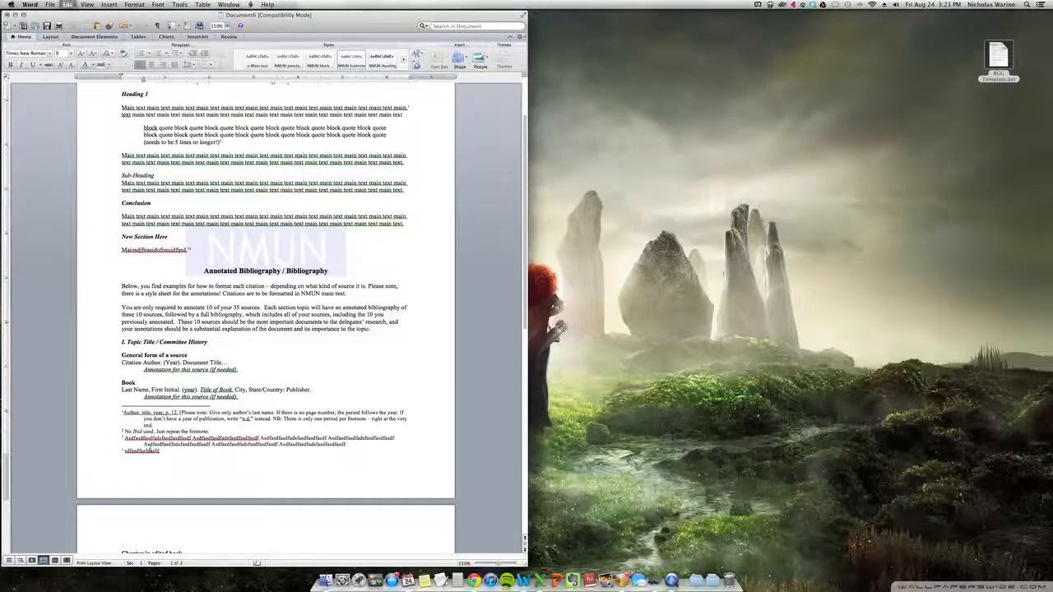
key("super+v")
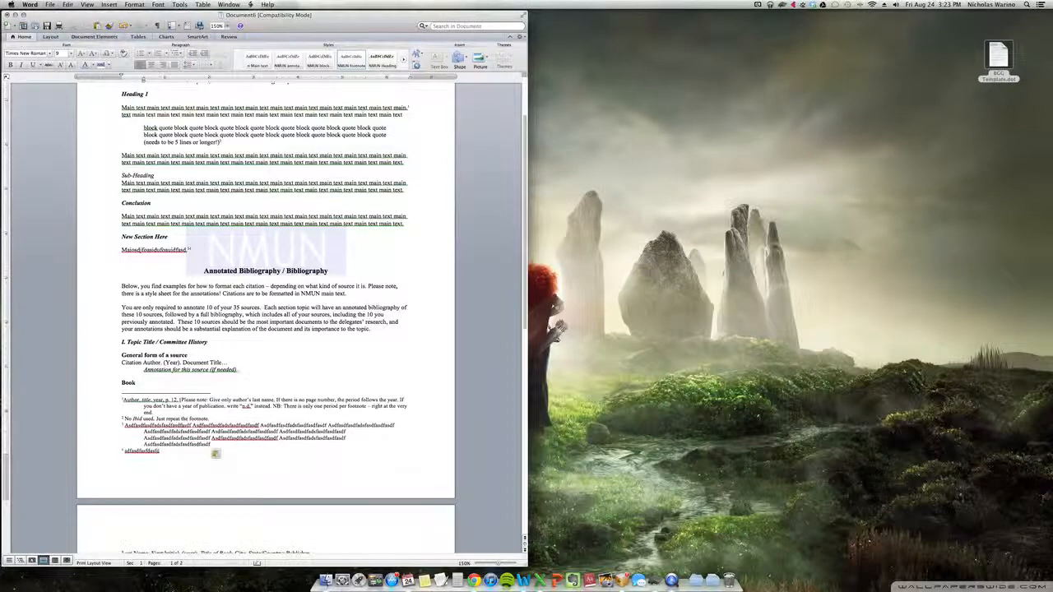
key("super+v")
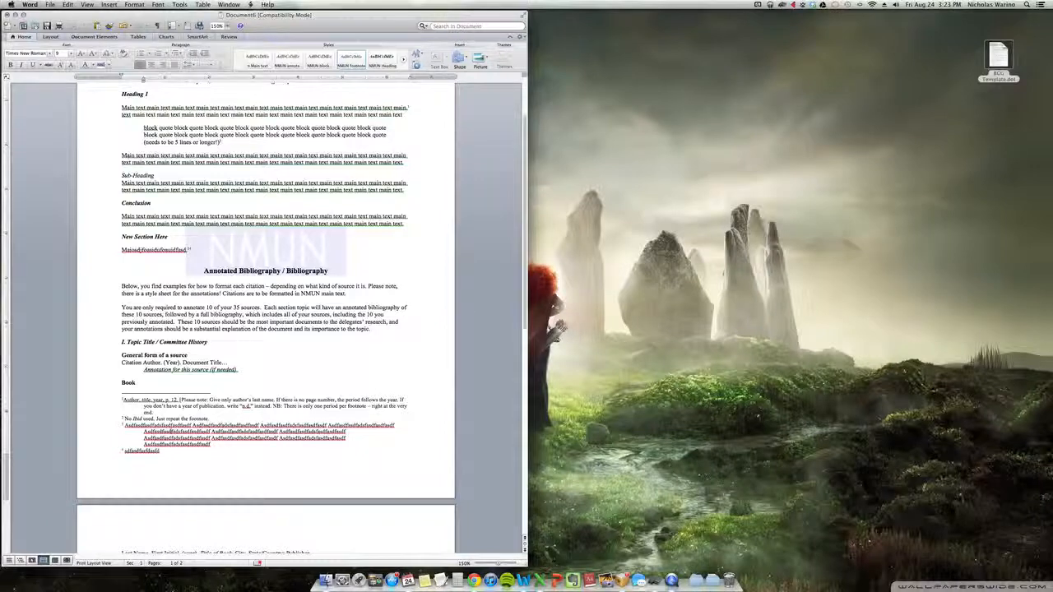
Step: Replace the annotation under the Book citation on the second page with a new line reading "Annotation here"
scroll(266, 317, "down", 5)
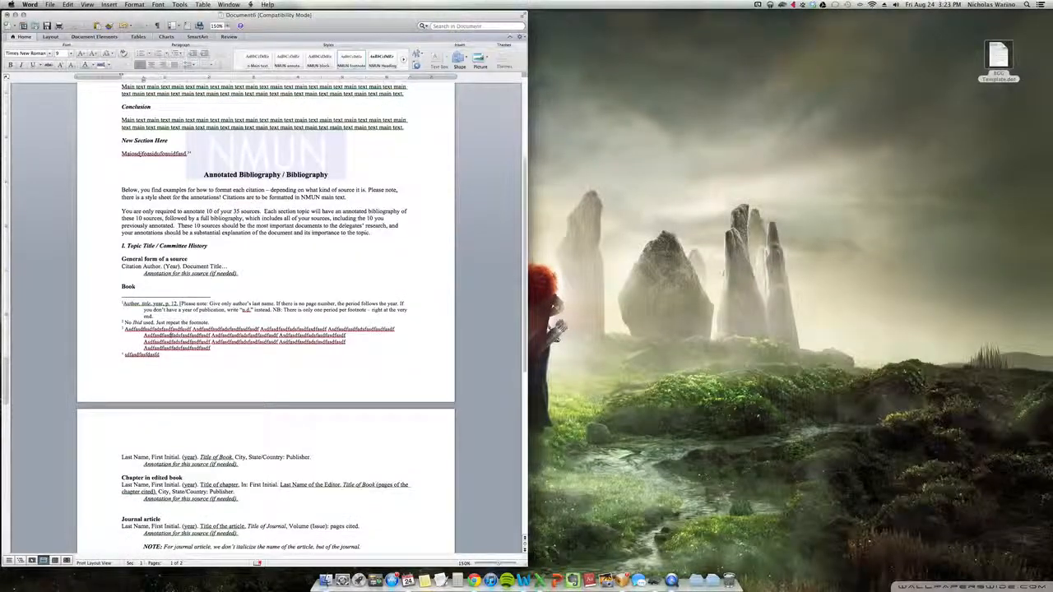
scroll(265, 317, "down", 9)
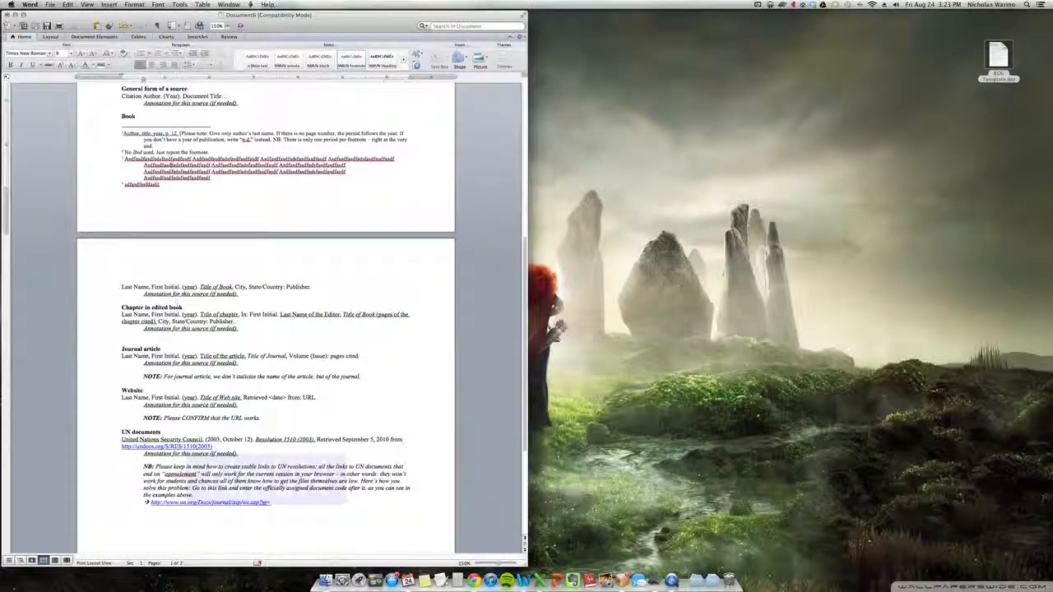
left_click(146, 294)
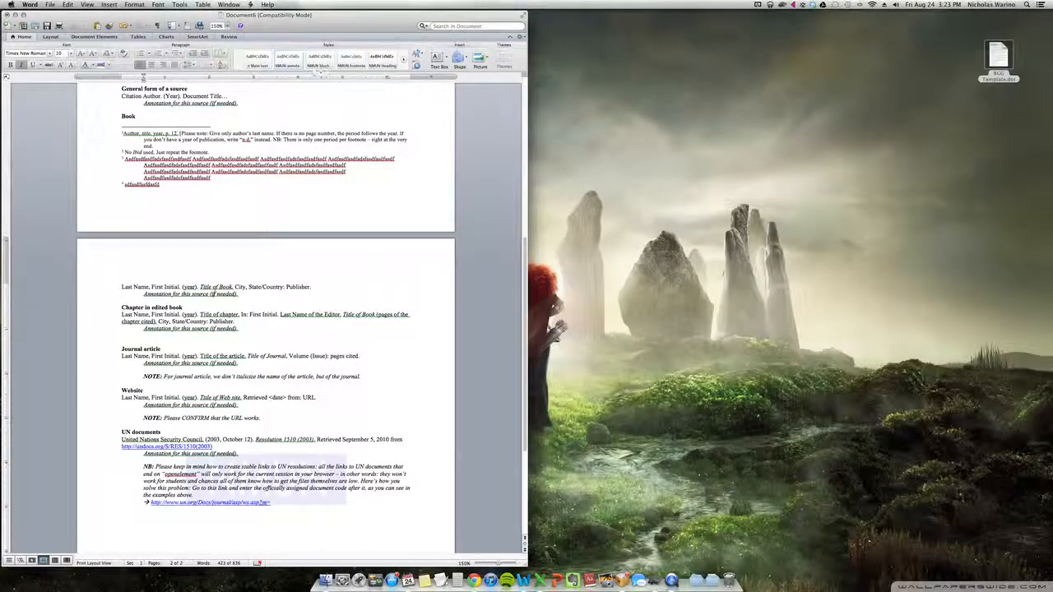
left_click_drag(238, 294, 138, 293)
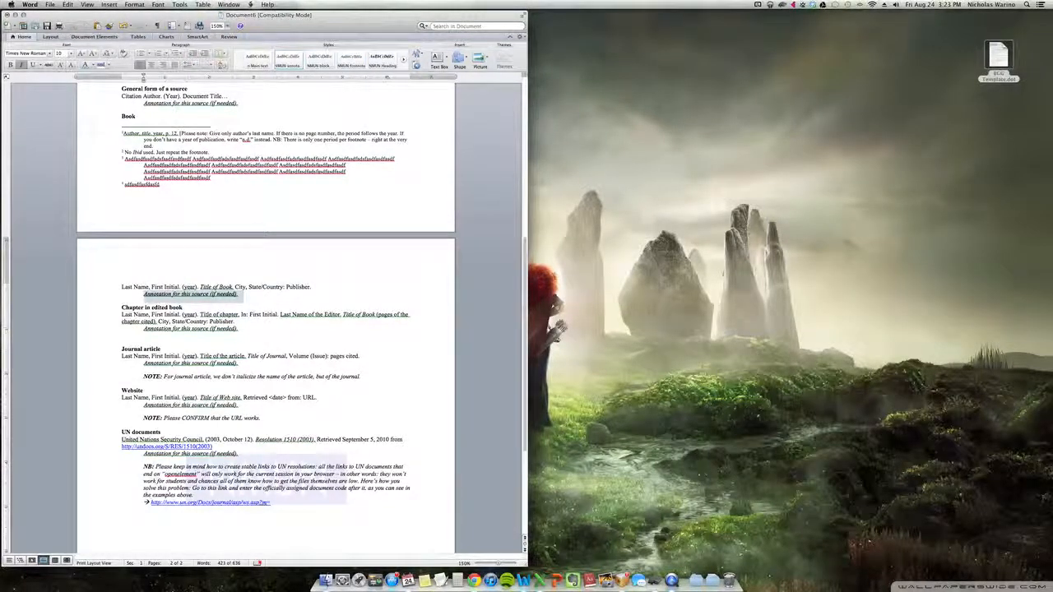
key("BackSpace")
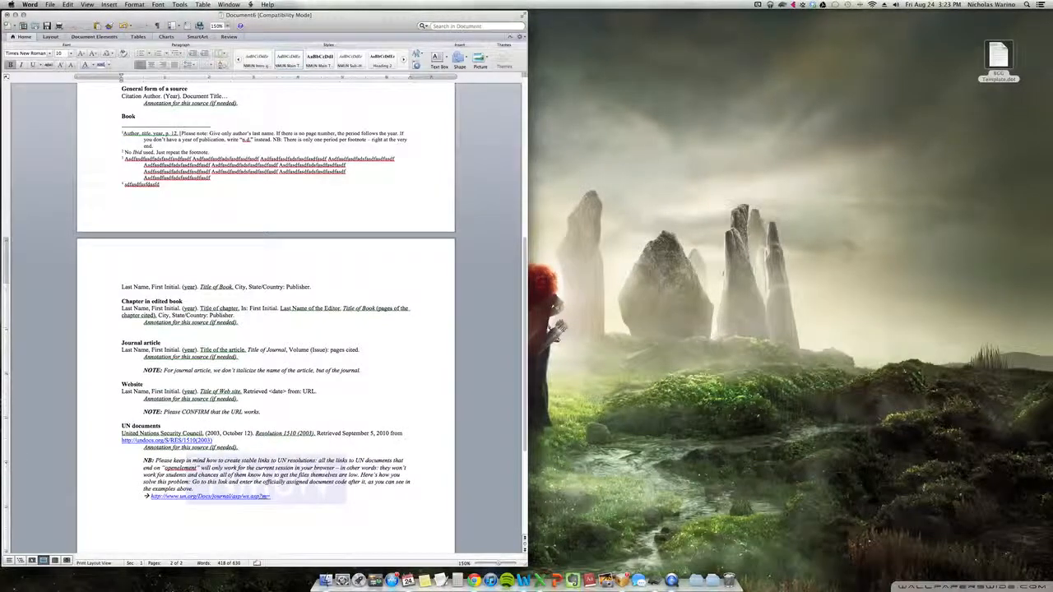
left_click(315, 287)
key("Return")
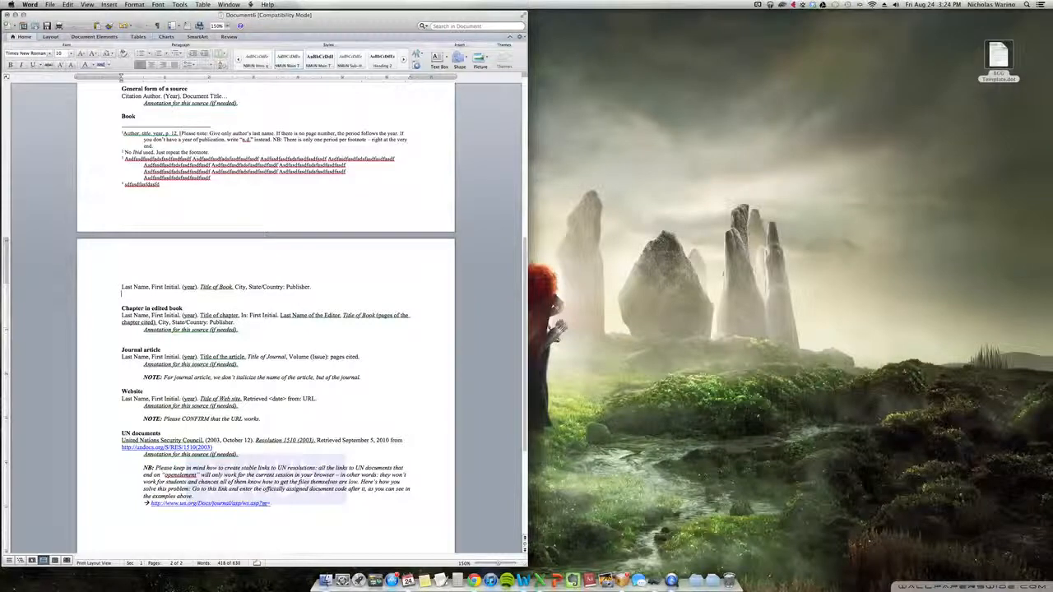
type("Annotation here")
Step: Apply the NMUN annotation style to the "Annotation here" line and remove the extra blank line before "Chapter in edited book"
key("shift+super+Left")
left_click(321, 73)
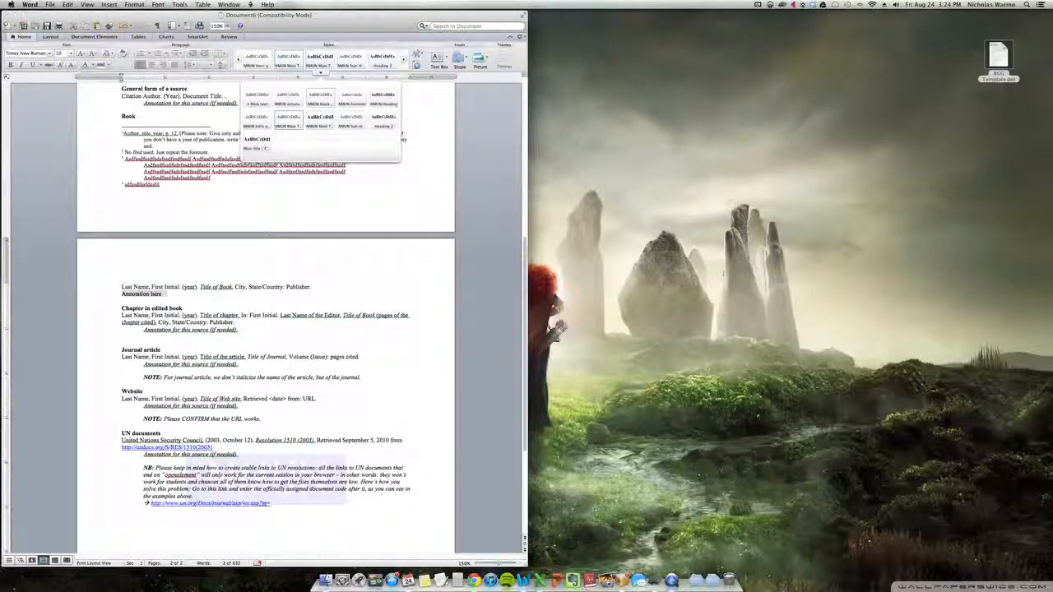
left_click(288, 99)
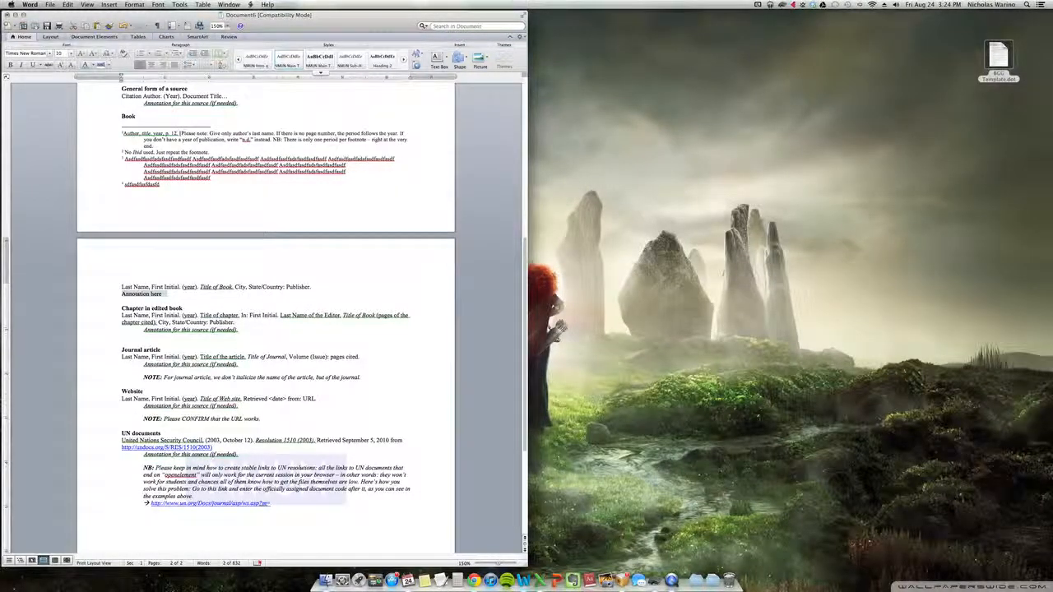
left_click(122, 307)
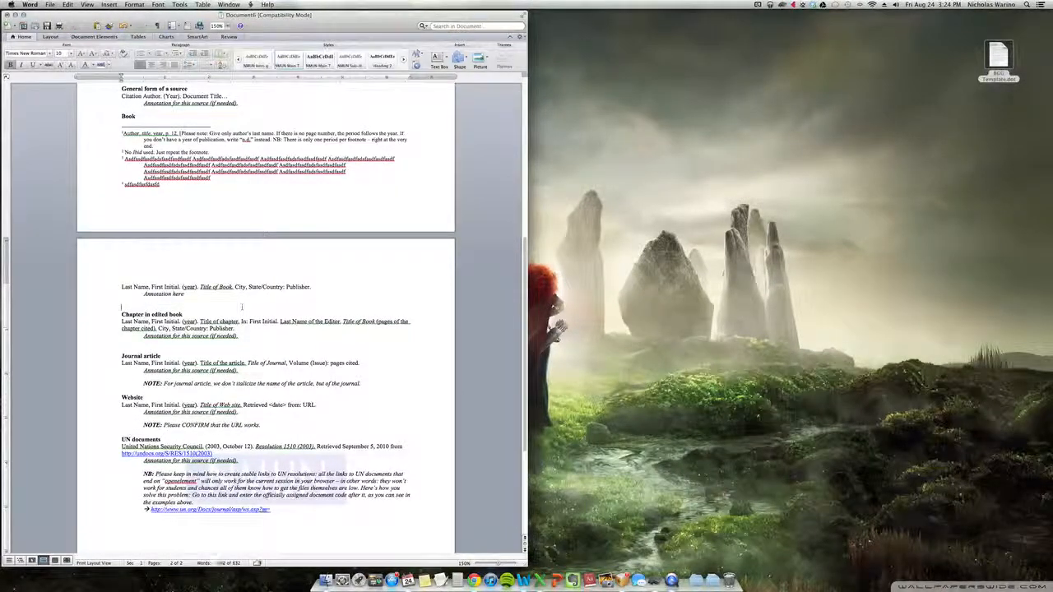
key("BackSpace")
scroll(265, 317, "down", 5)
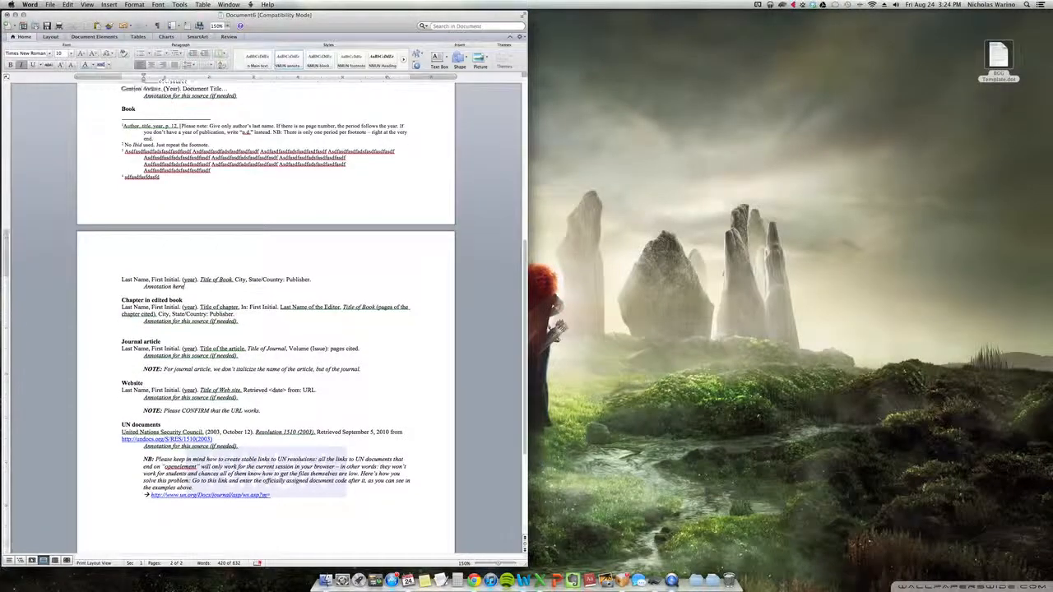
scroll(265, 316, "up", 12)
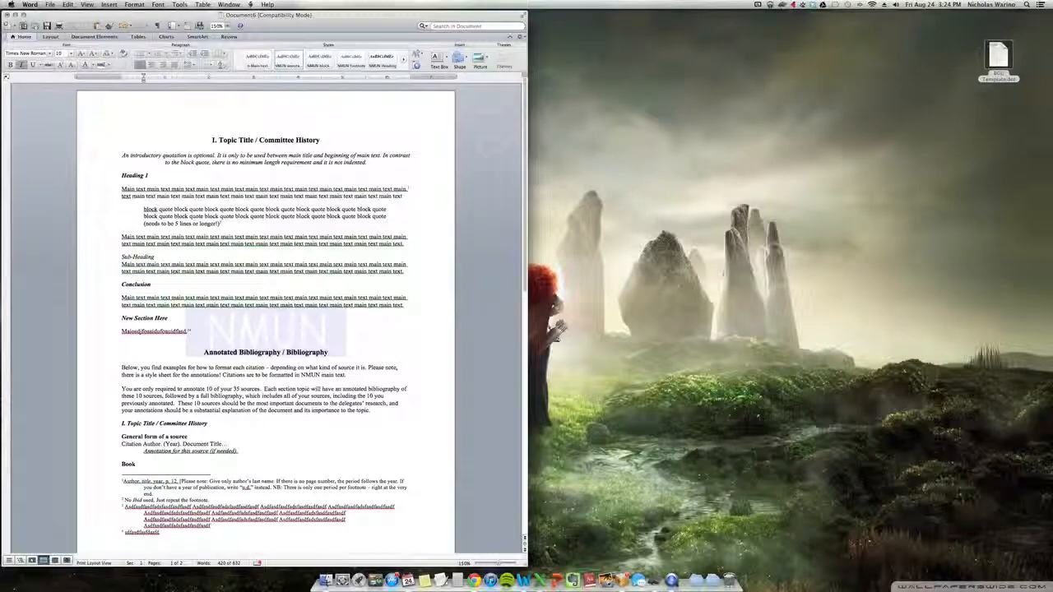
scroll(265, 316, "down", 15)
scroll(265, 317, "up", 15)
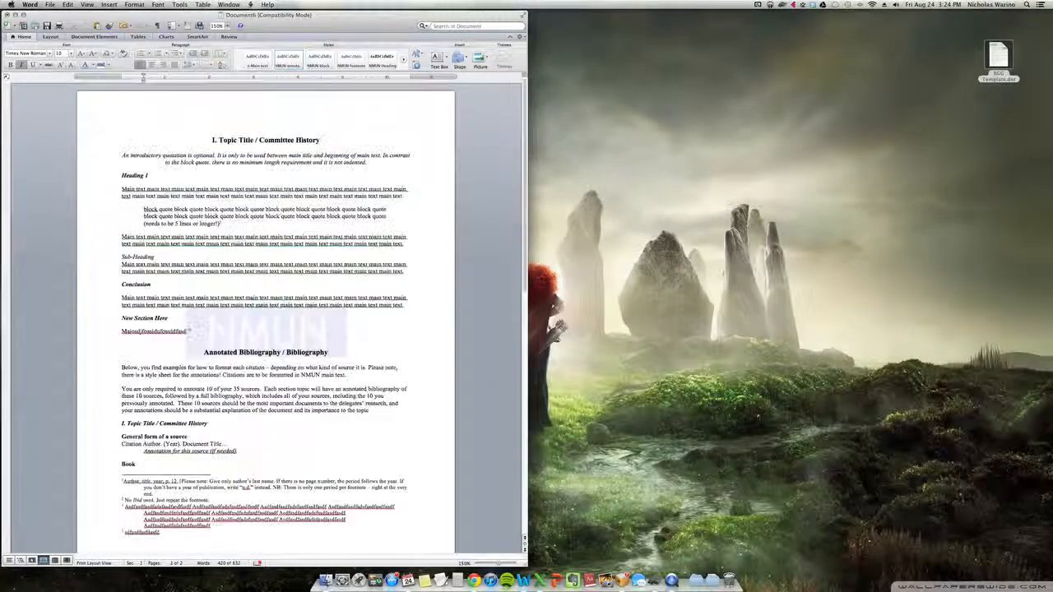